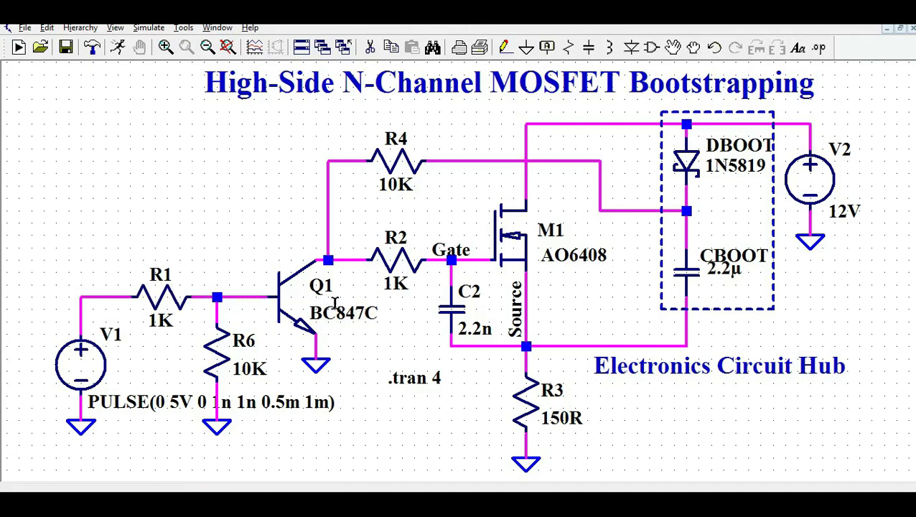
- Review voltage source V1's pulse settings, checking its fall time and on time, and close them without changes
right_click(86, 370)
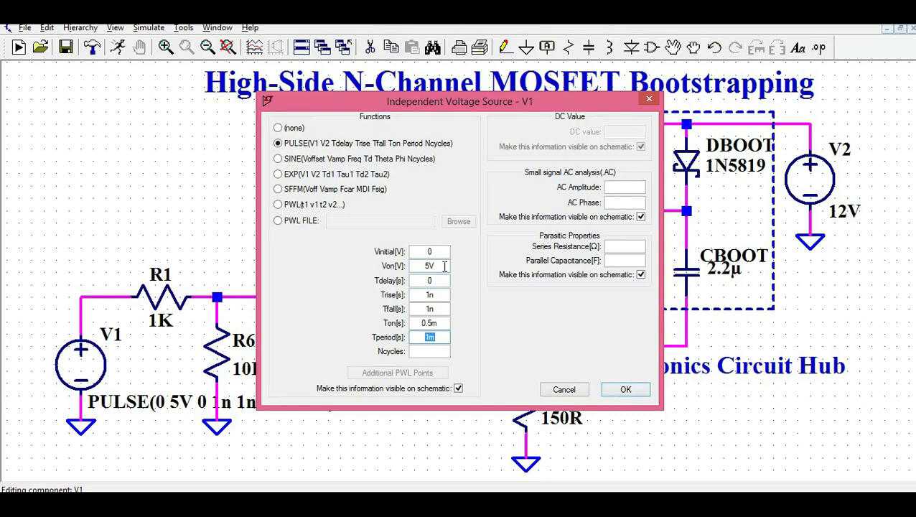
double_click(434, 308)
left_click_drag(439, 323, 418, 324)
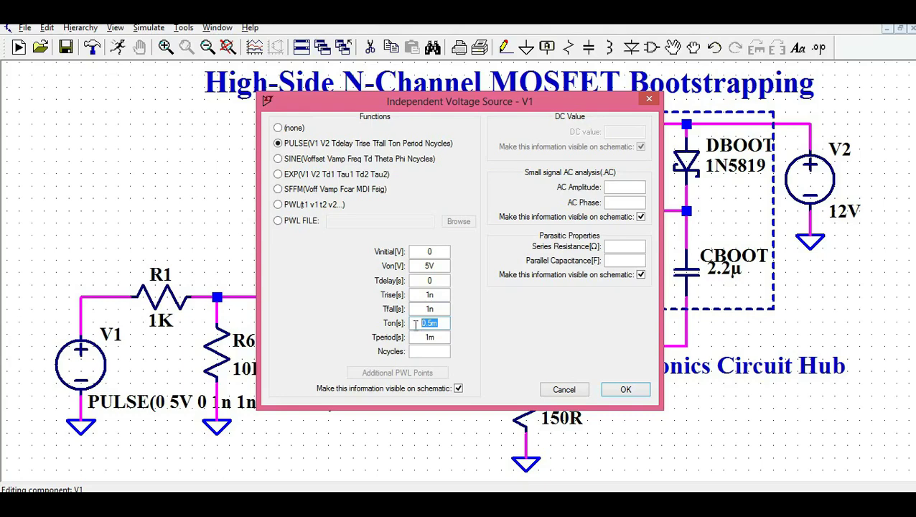
left_click(624, 389)
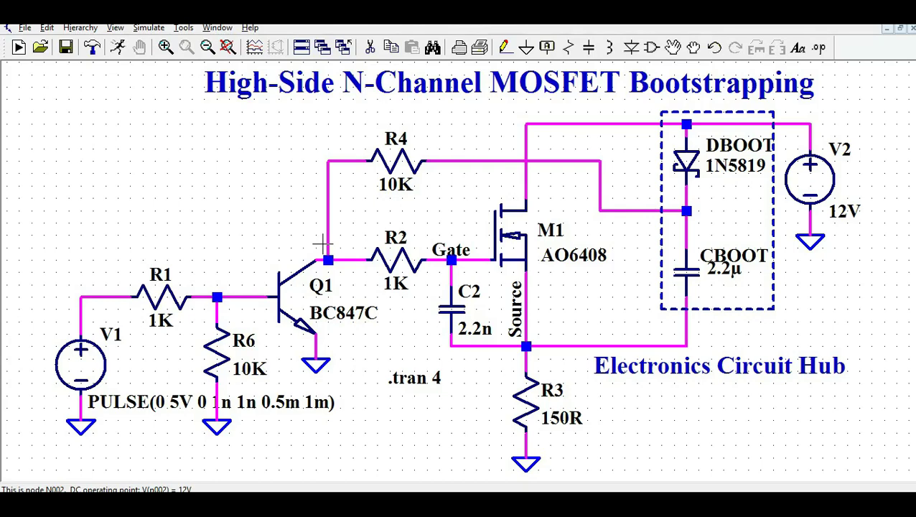
- Set the transient analysis stop time to 10m and place the directive below Q1's label, near its emitter ground
left_click(148, 29)
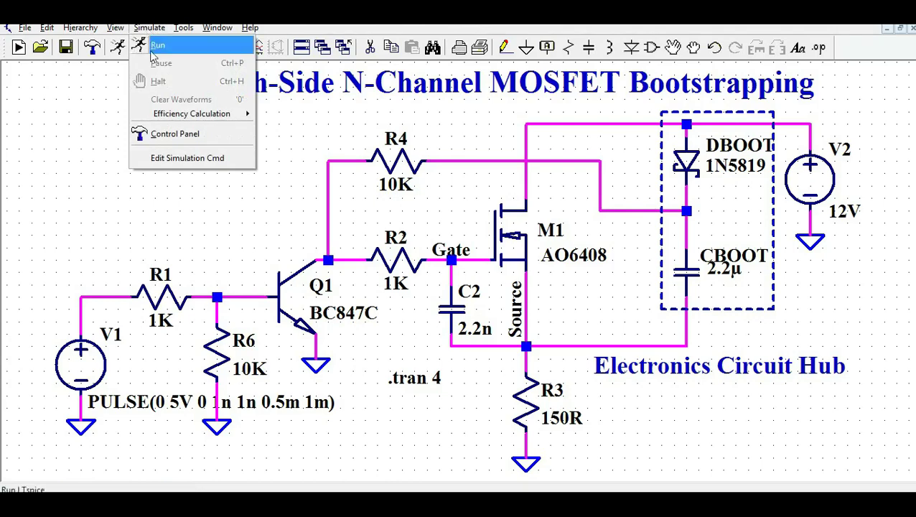
left_click(174, 159)
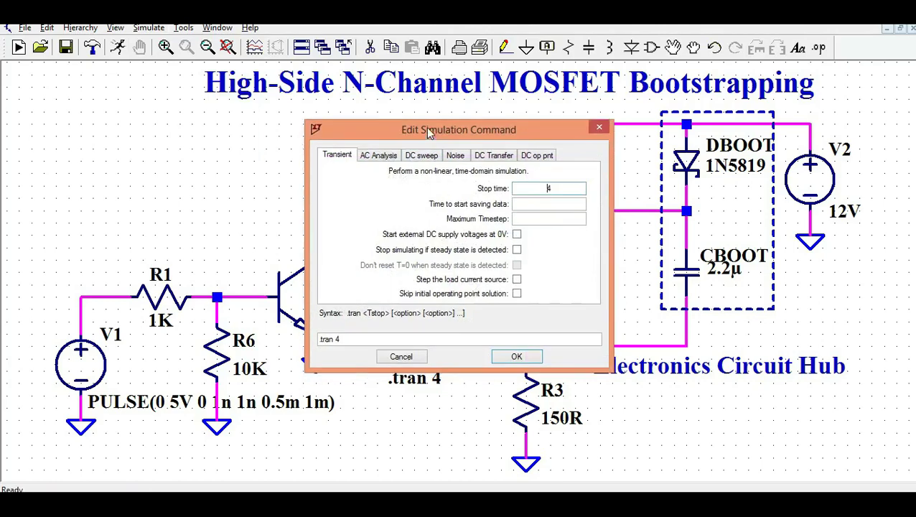
left_click_drag(428, 131, 427, 117)
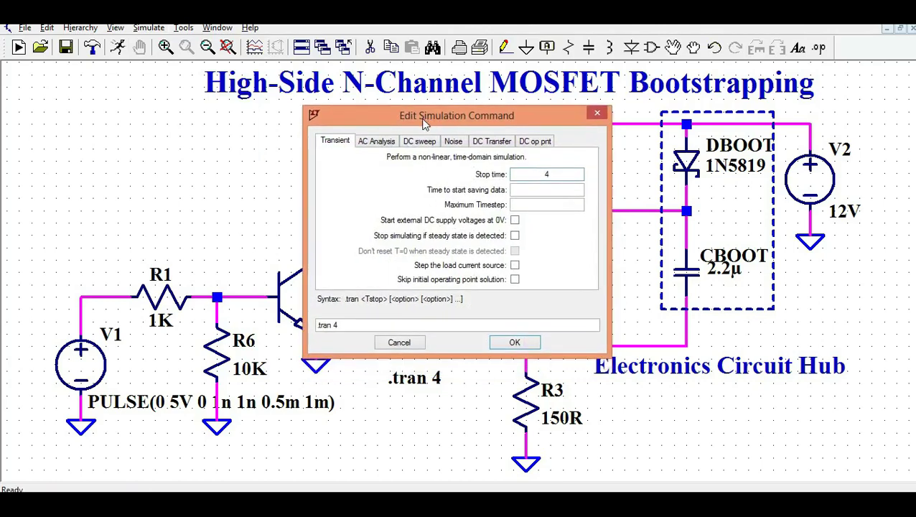
double_click(543, 175)
type("10m")
left_click(518, 343)
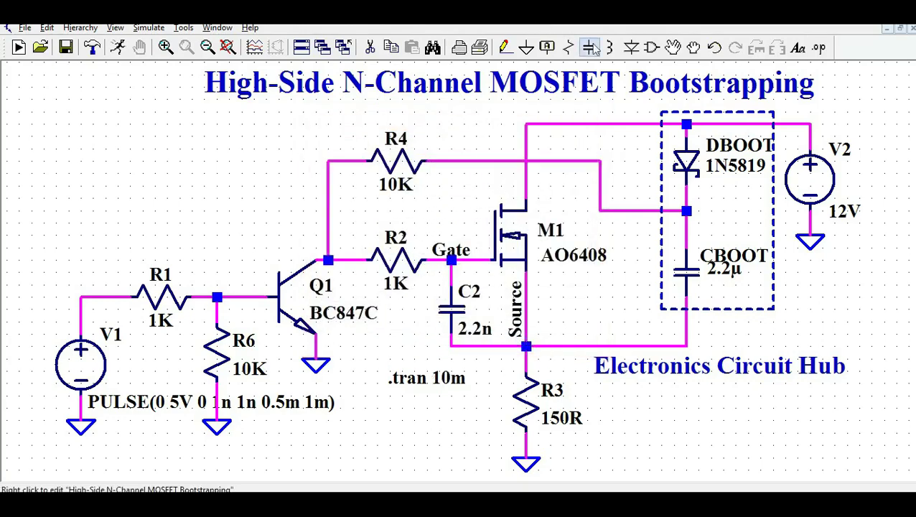
left_click(399, 361)
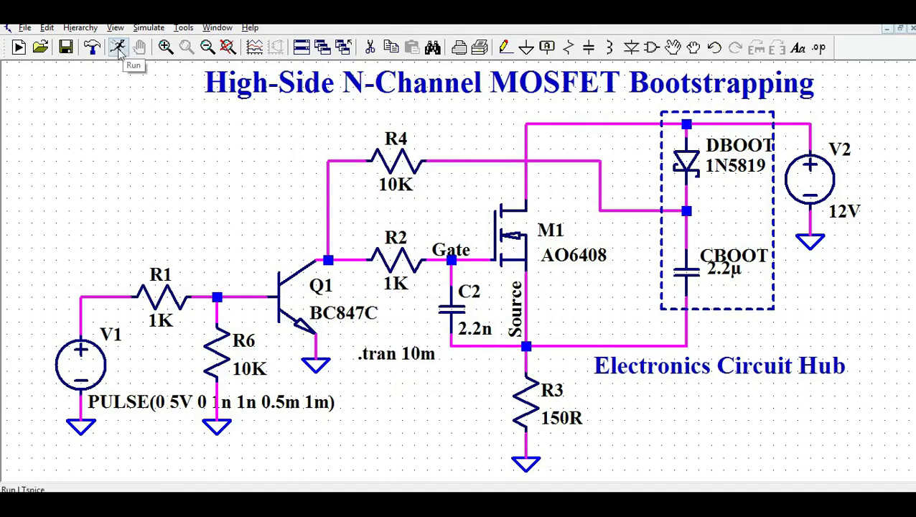
- Run the simulation and tile the schematic and waveform windows vertically, side by side
left_click(118, 47)
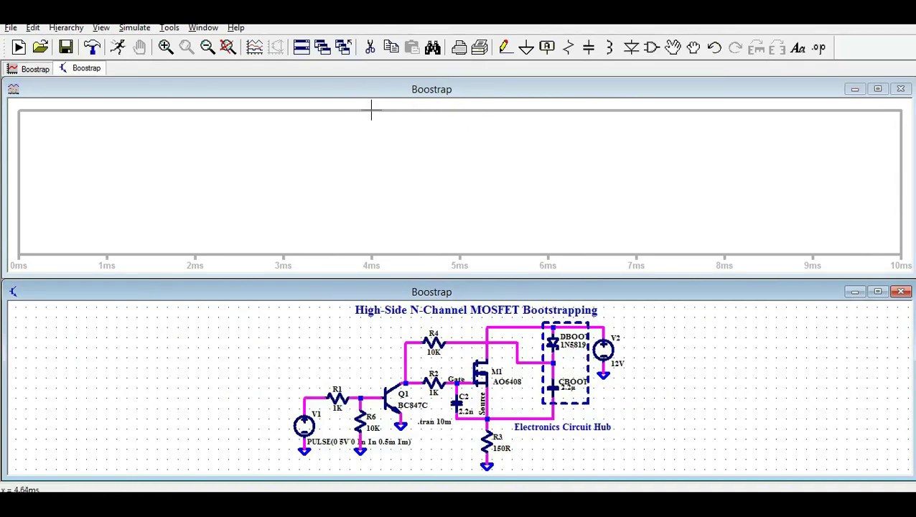
left_click(204, 28)
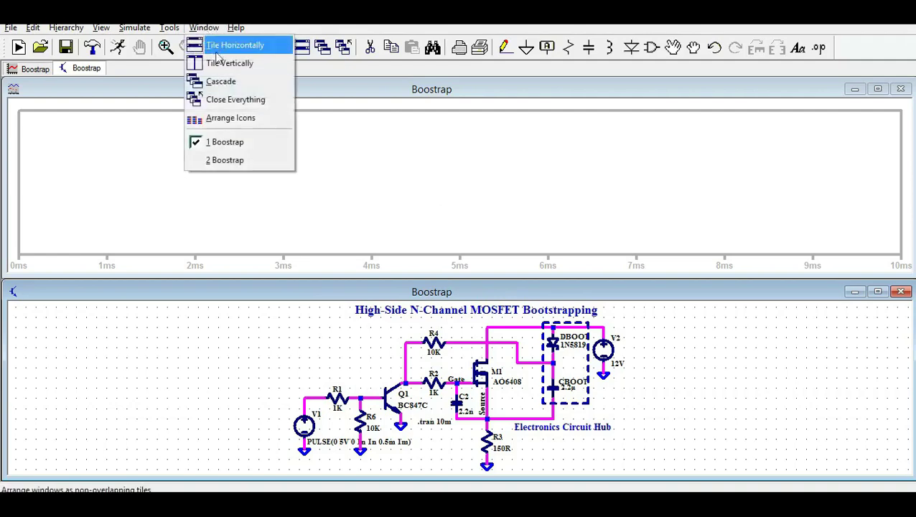
left_click(231, 44)
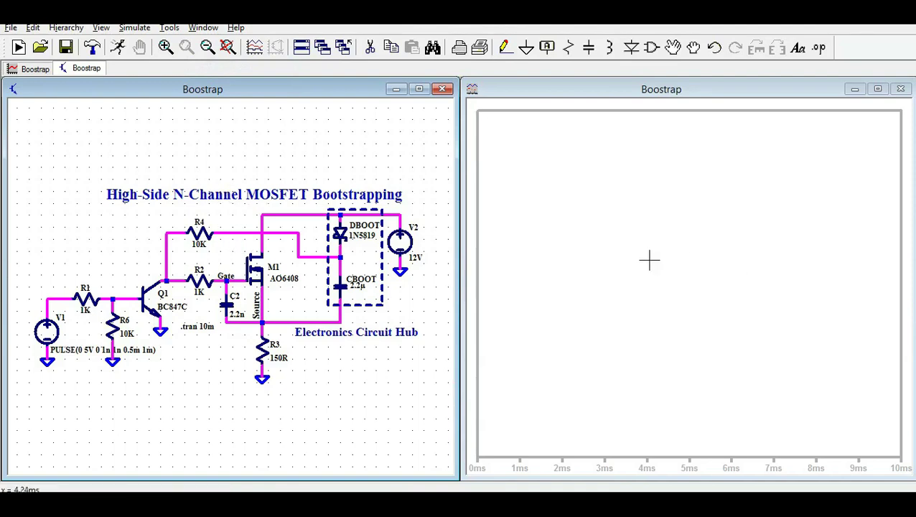
- Add a second plot pane and plot the output voltage of pulse source V1 in the lower pane
right_click(566, 190)
left_click(630, 273)
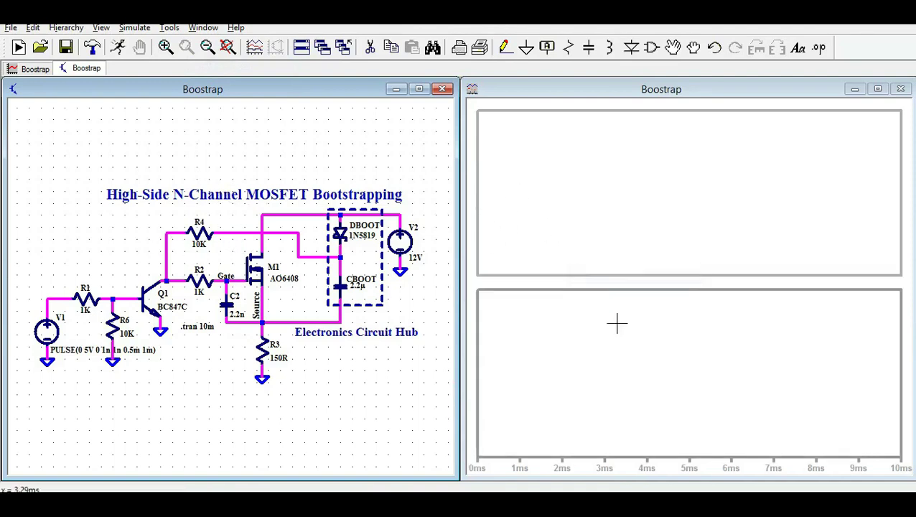
left_click(607, 345)
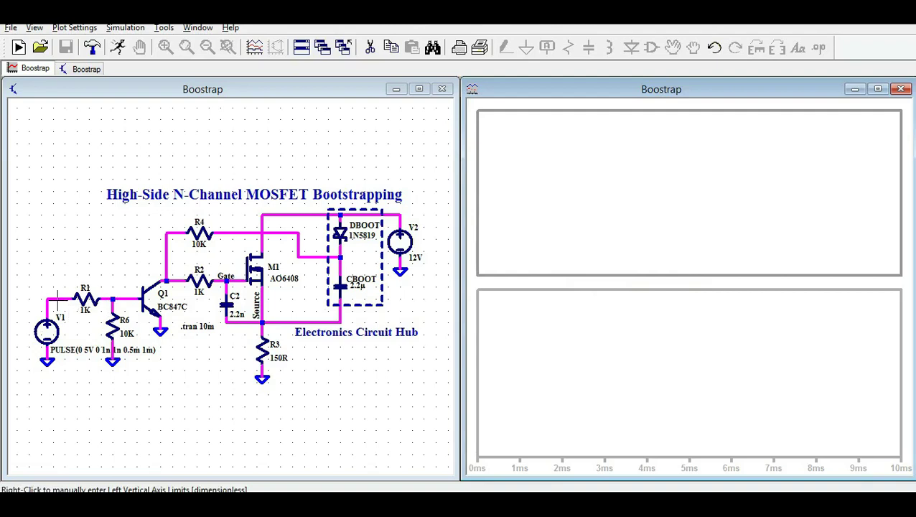
left_click(61, 298)
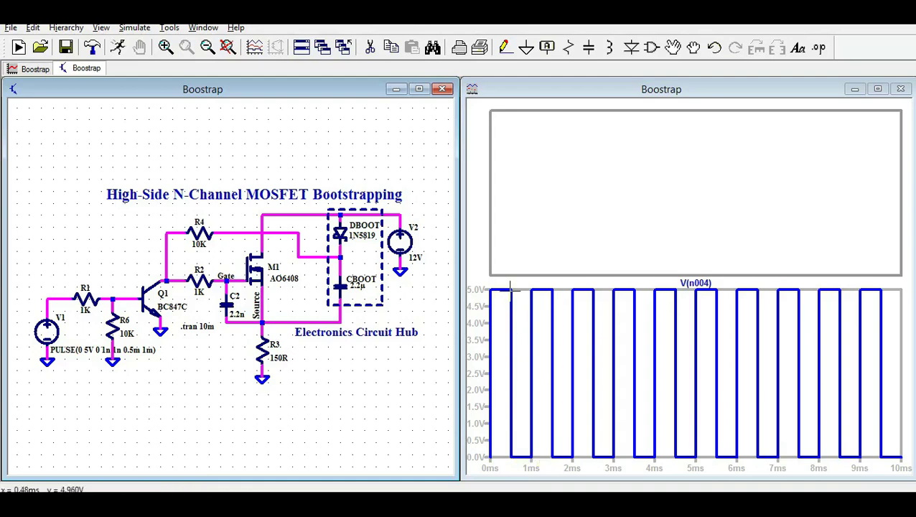
- Plot Q1's base voltage in the upper pane, then replace it with Q1's collector voltage
left_click(562, 194)
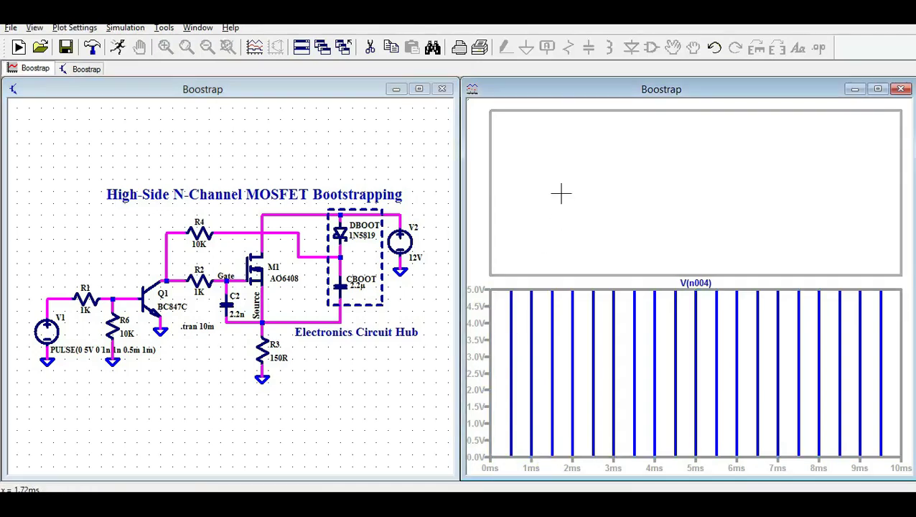
left_click(112, 297)
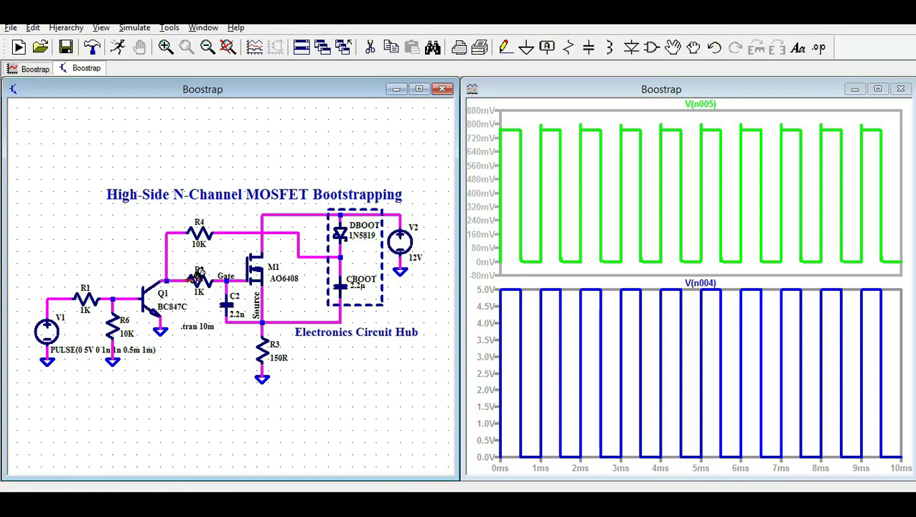
left_click(626, 185)
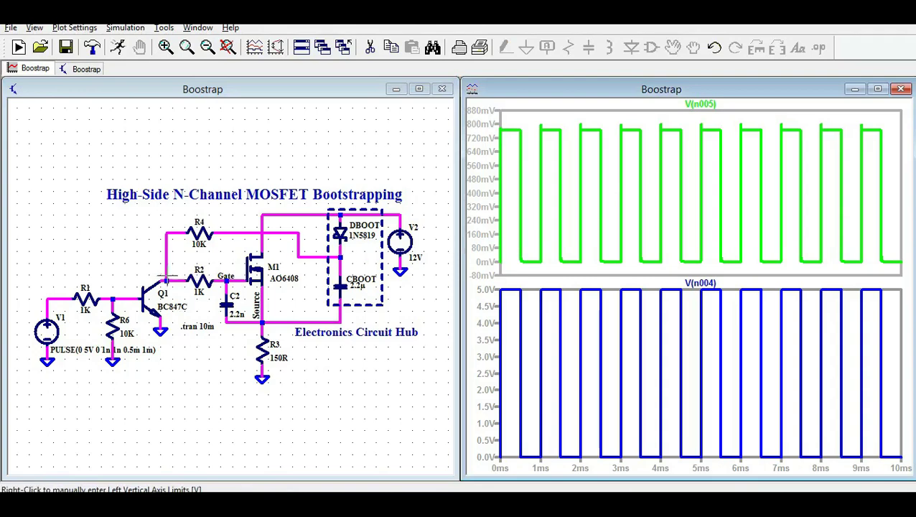
left_click(165, 281)
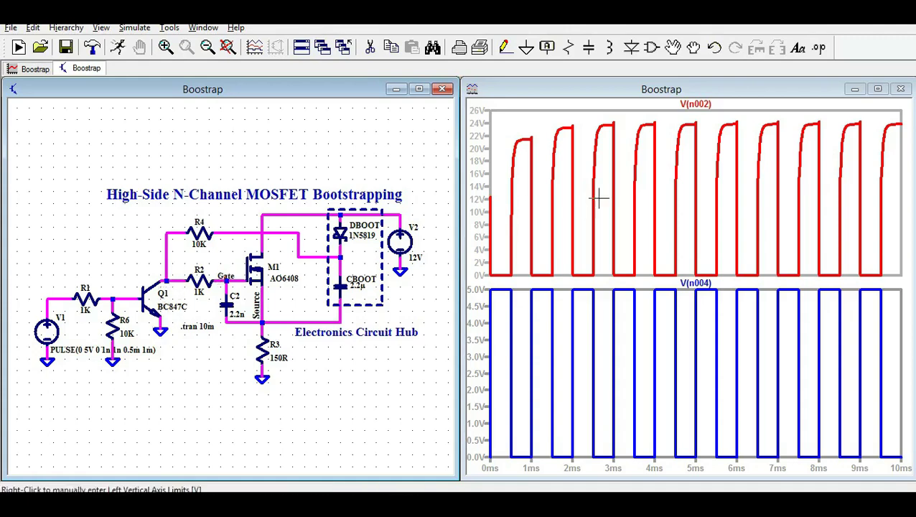
- Plot M1's gate voltage in the upper pane, then change the trace expression to V(Gate,Source)
left_click(613, 180)
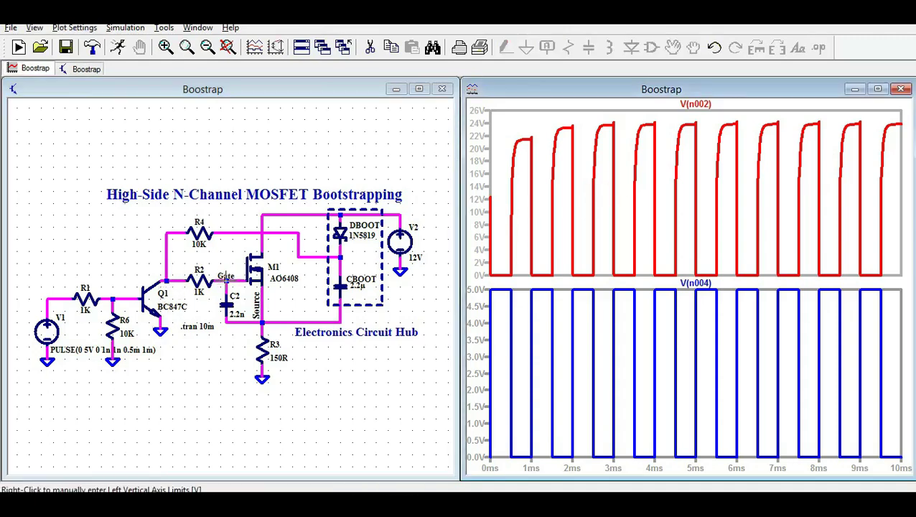
left_click(228, 280)
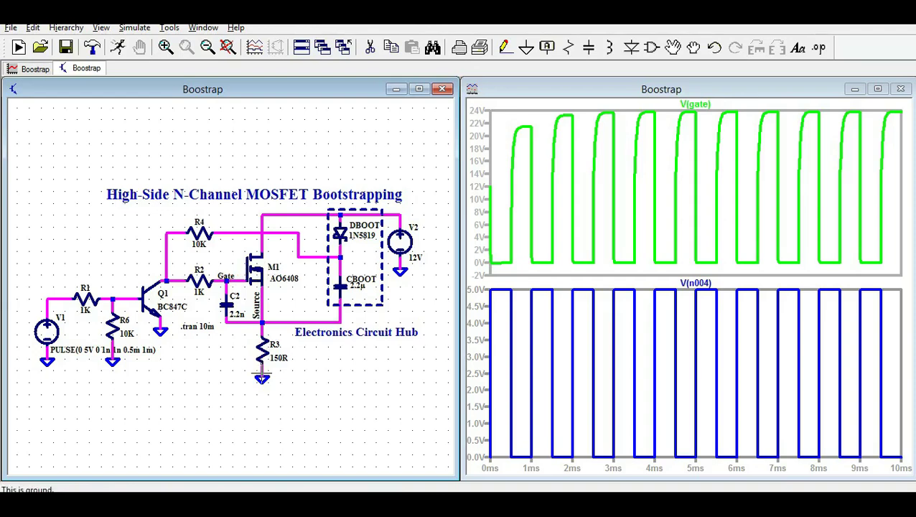
right_click(704, 107)
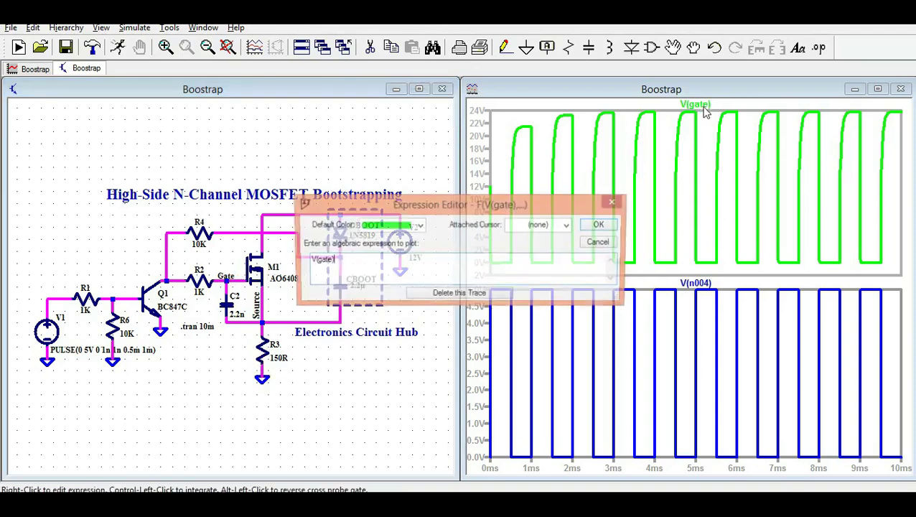
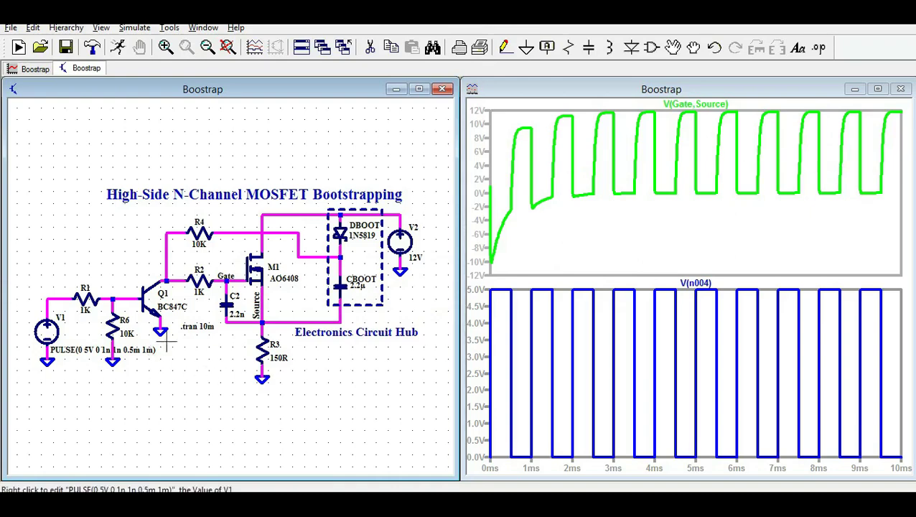
- Rerun the transient simulation with a 100m stop time and zoom the waveforms to about 75 to 78.6 ms
right_click(198, 325)
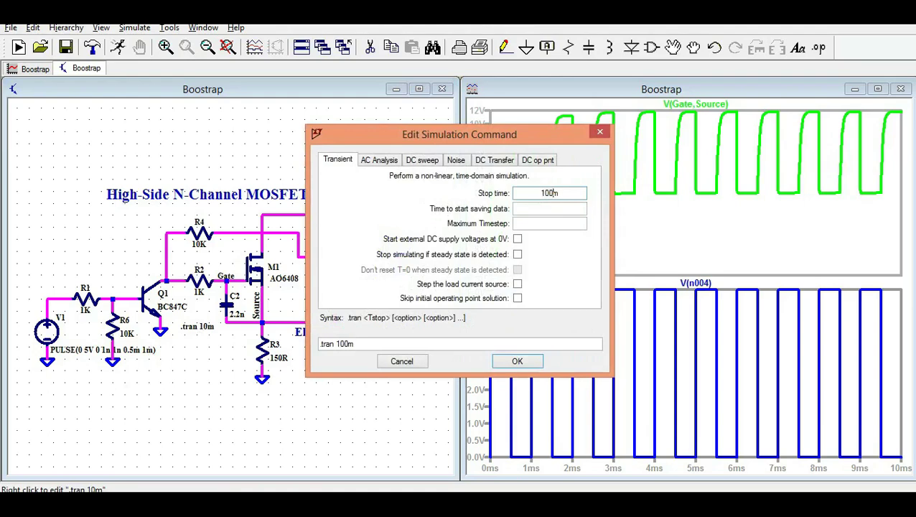
key("Return")
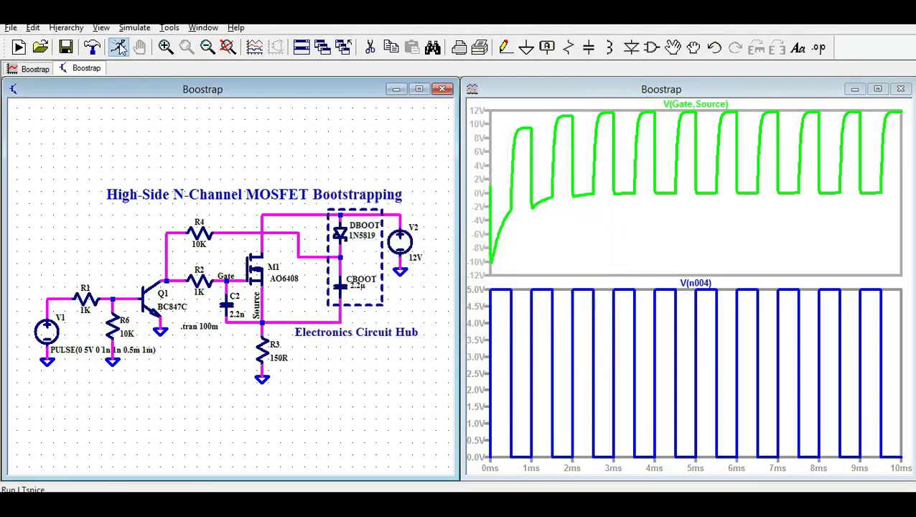
left_click(119, 47)
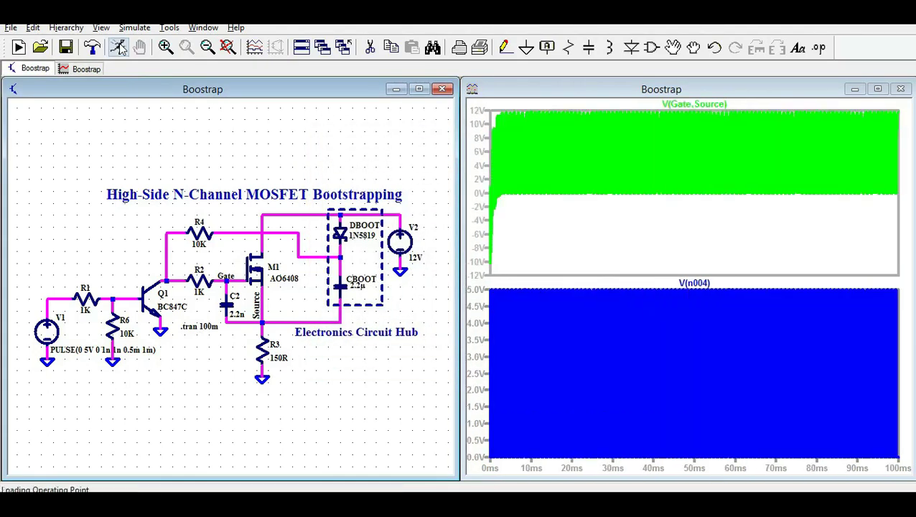
left_click_drag(797, 102, 812, 205)
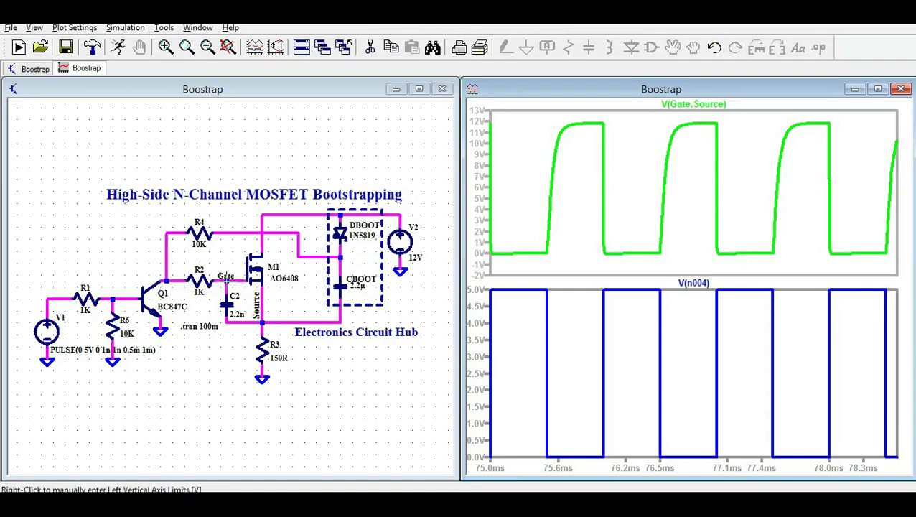
- Delete the upper plot pane containing the V(Gate,Source) trace
right_click(635, 195)
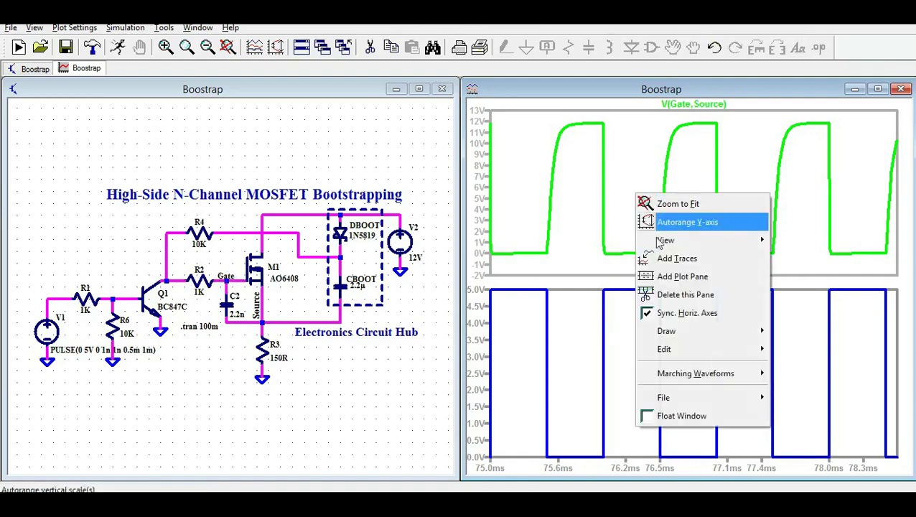
left_click(671, 294)
right_click(607, 214)
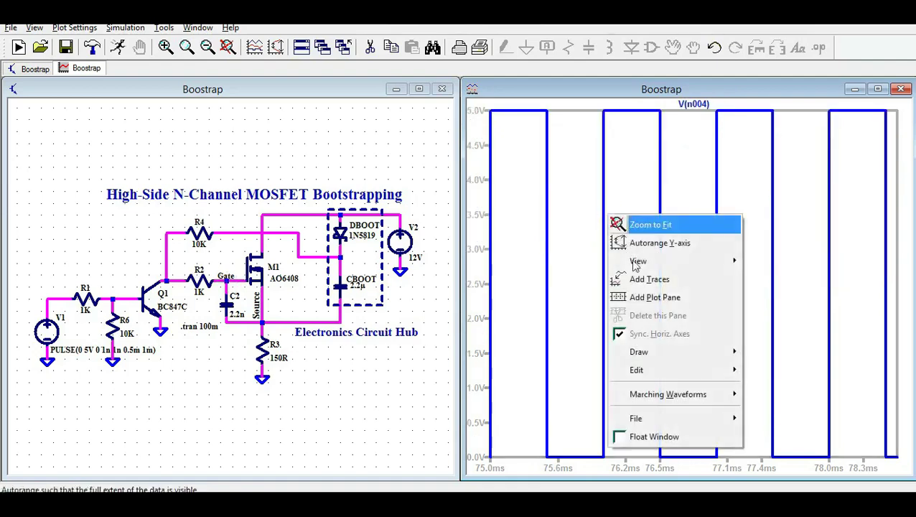
left_click(649, 296)
right_click(598, 200)
left_click(643, 298)
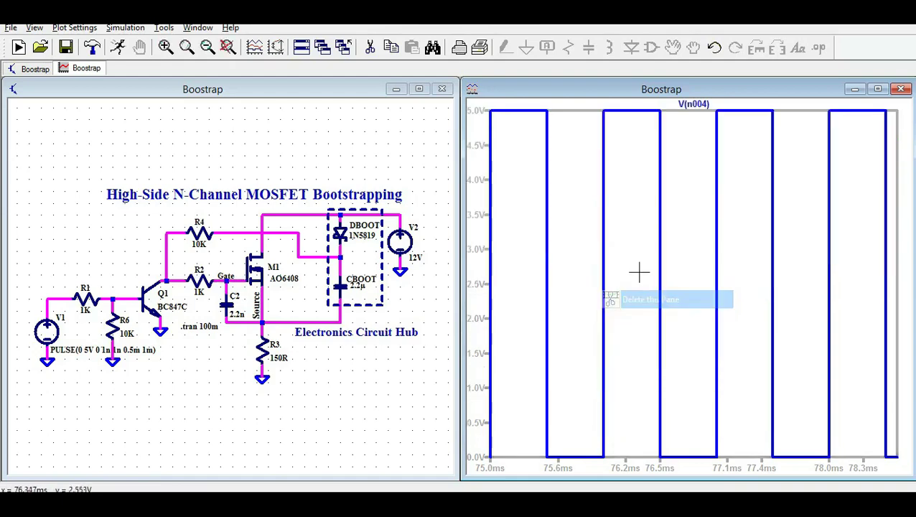
- Add two empty plot panes above the input pulse waveform
right_click(635, 261)
left_click(667, 113)
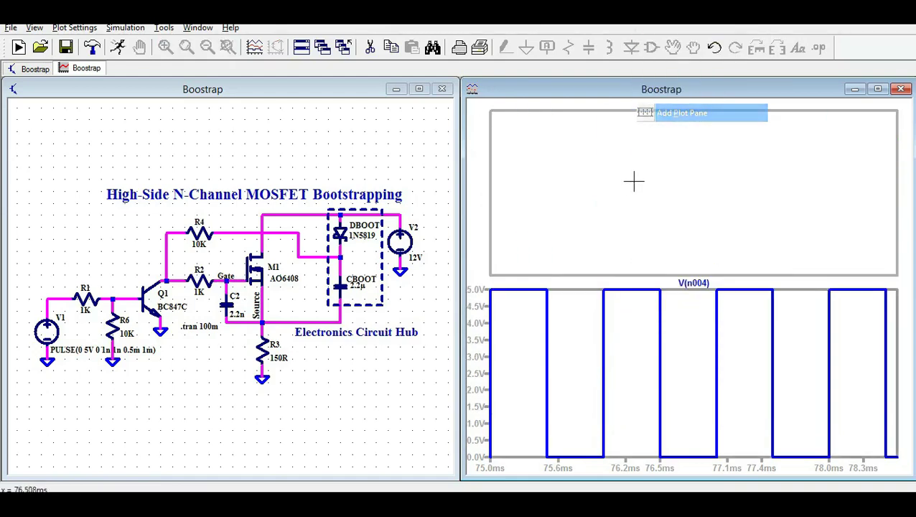
right_click(634, 182)
left_click(650, 264)
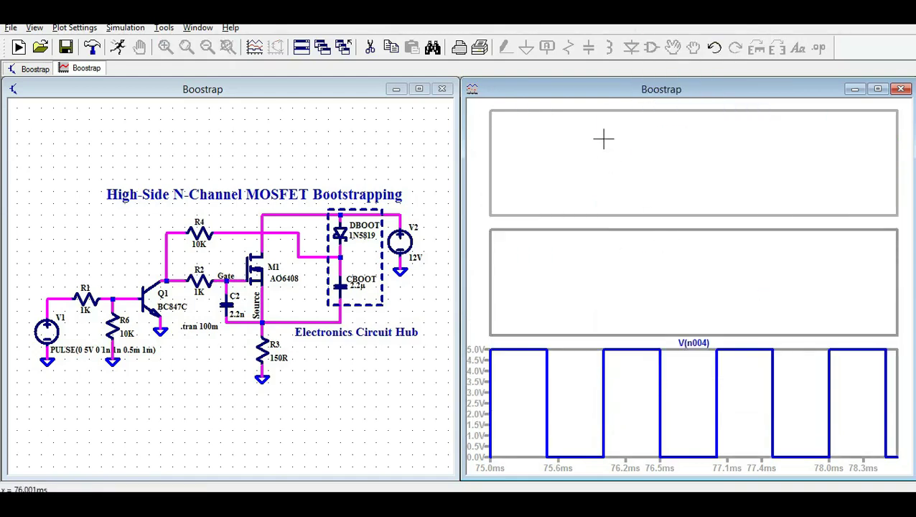
- Plot M1's gate voltage in the middle pane and its differential gate-to-source voltage in the top pane
left_click(620, 270)
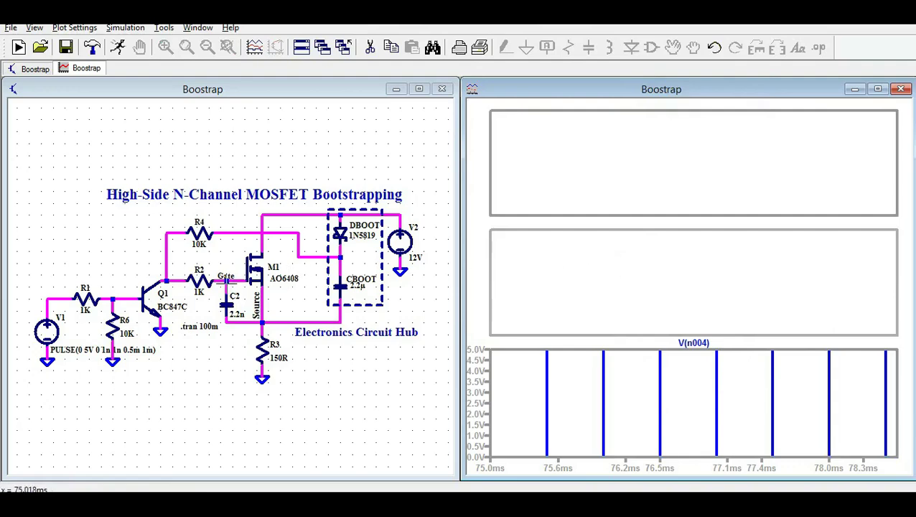
left_click(228, 281)
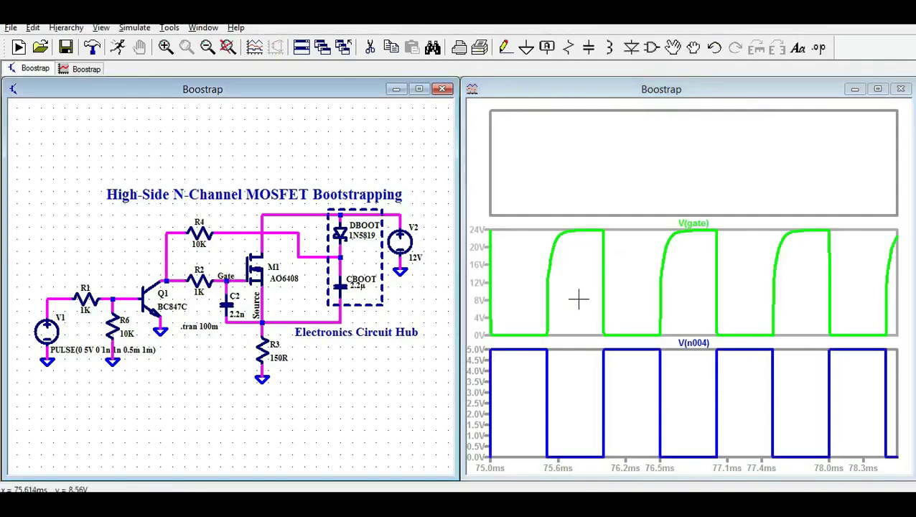
left_click(671, 148)
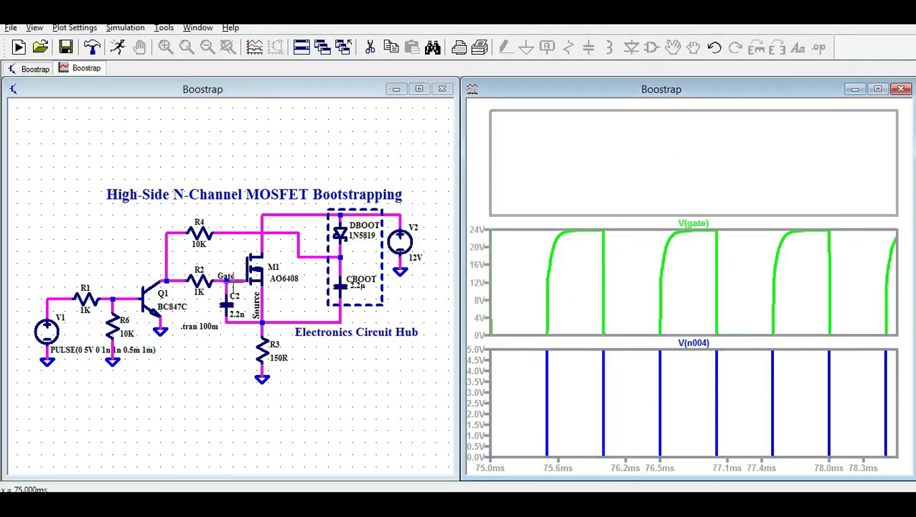
left_click_drag(227, 281, 265, 310)
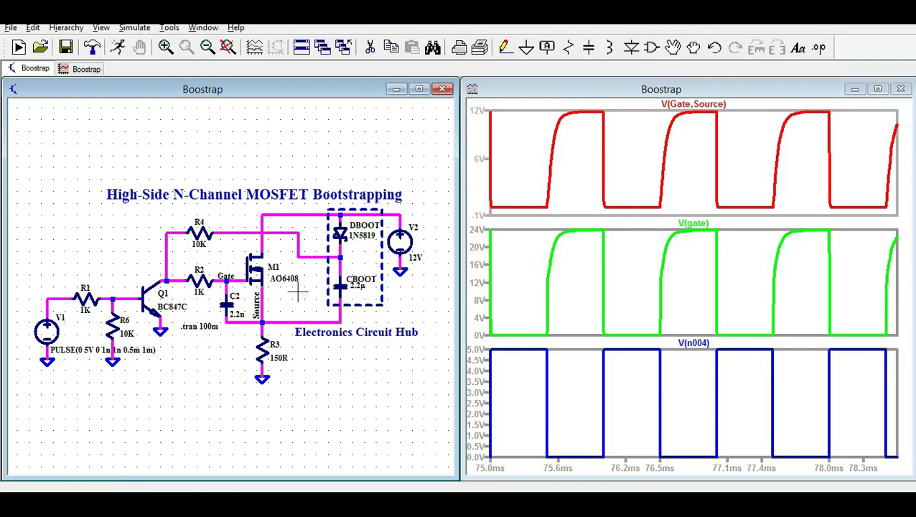
left_click(347, 281)
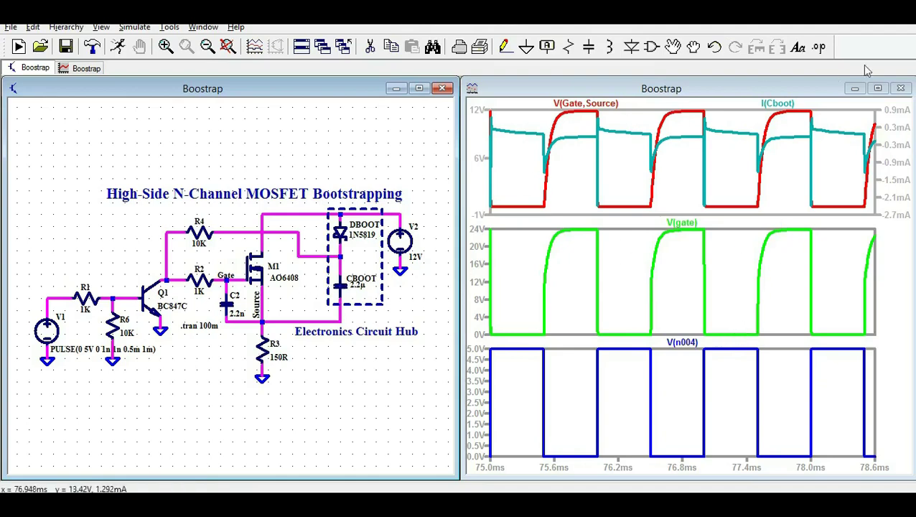
right_click(778, 102)
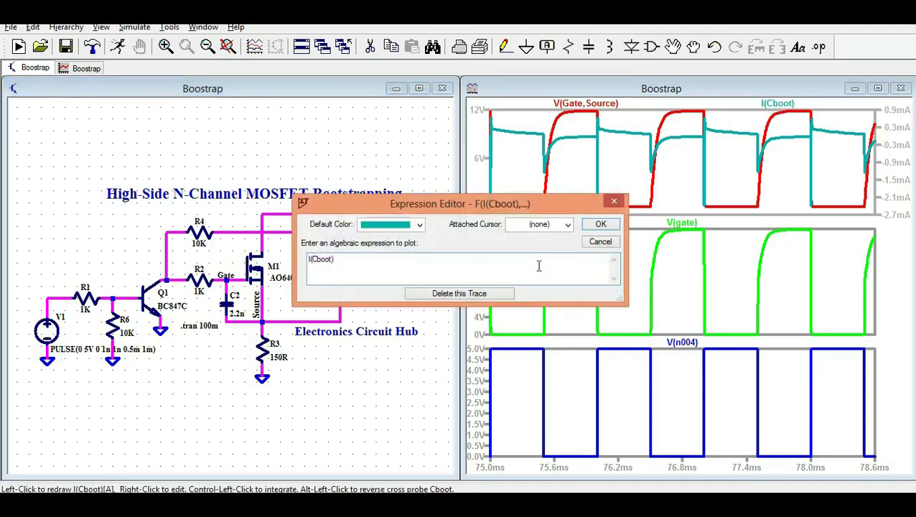
left_click(479, 299)
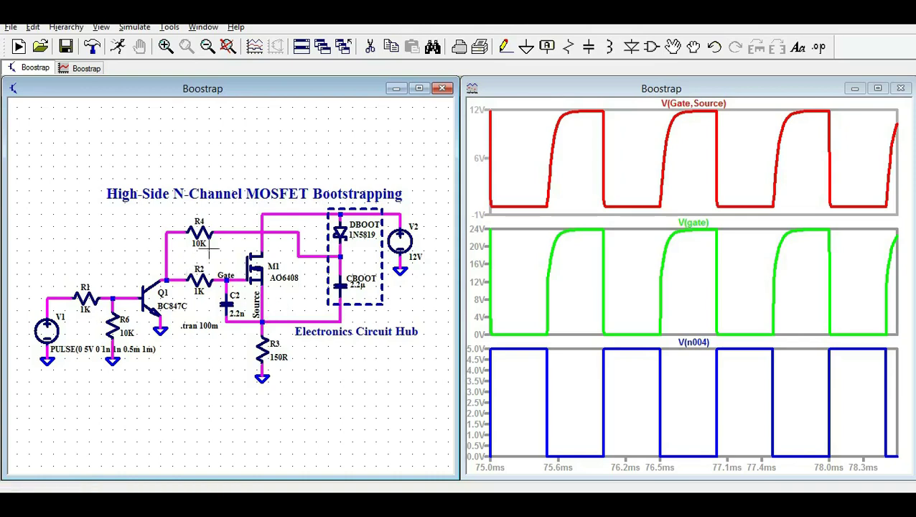
- Replace the gate voltage trace in the middle plot pane with the voltage at M1's source node
left_click(228, 274)
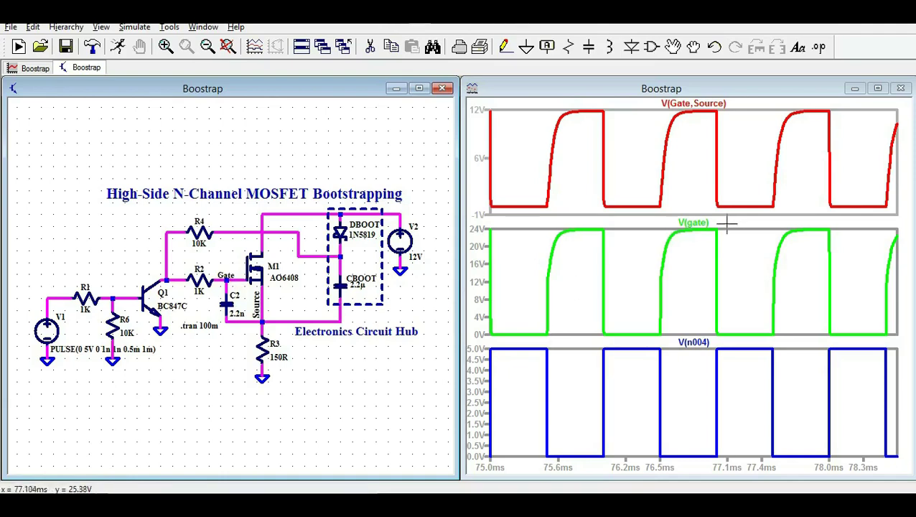
left_click(688, 250)
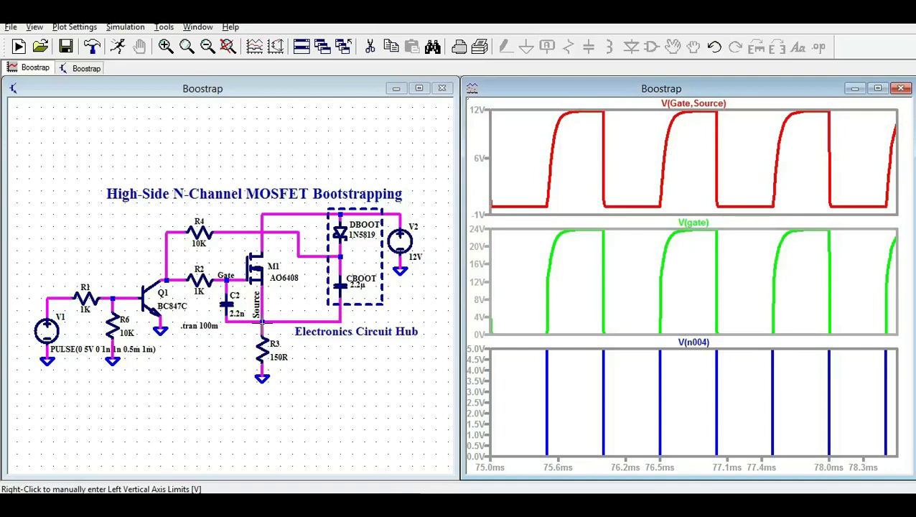
left_click(261, 321)
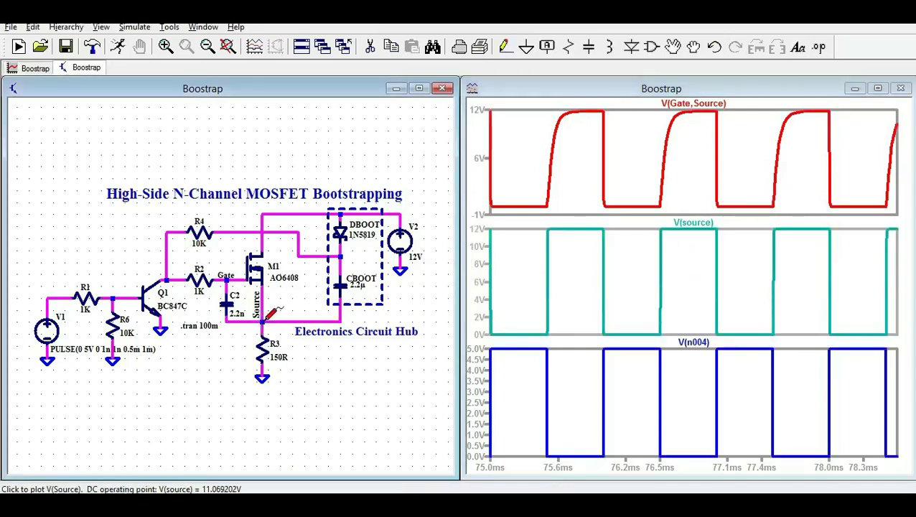